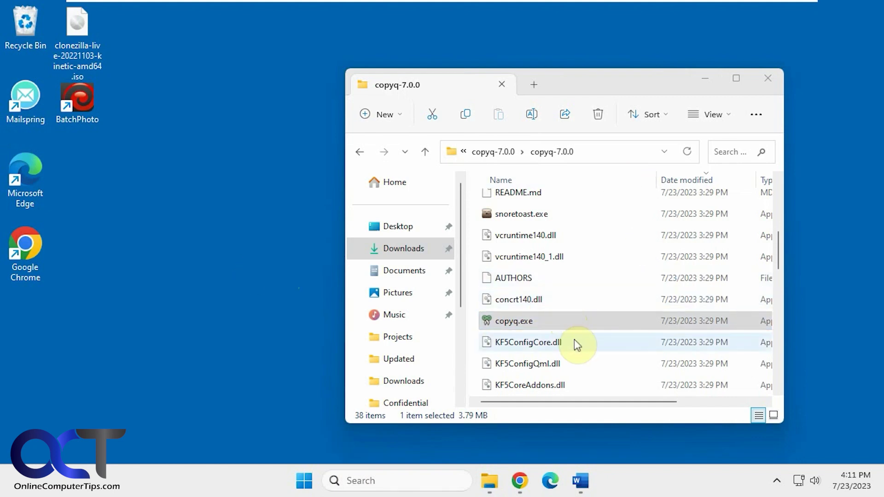
# Step: Select copyq.exe in the copyq-7.0.0 folder in File Explorer
pyautogui.click(578, 322)
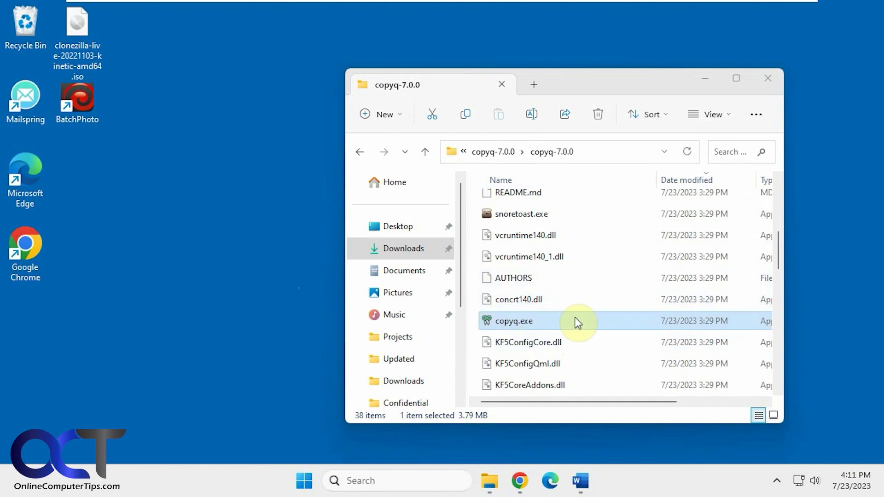
pyautogui.click(541, 321)
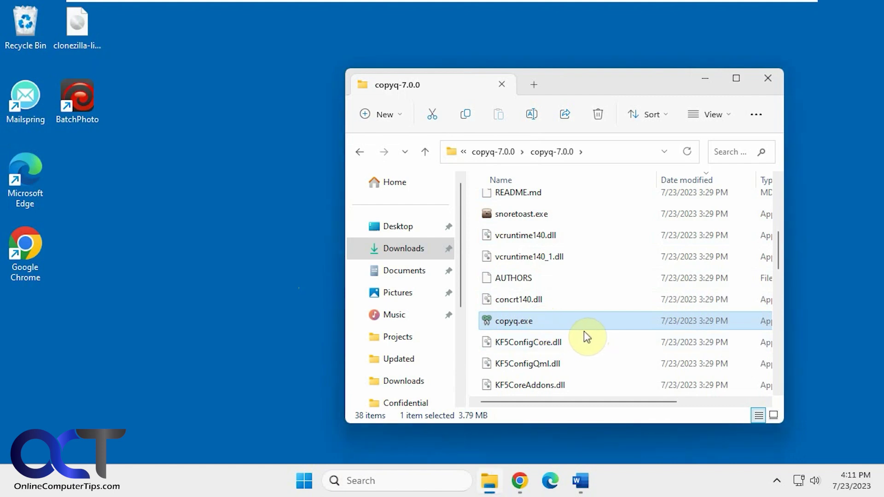
pyautogui.click(778, 482)
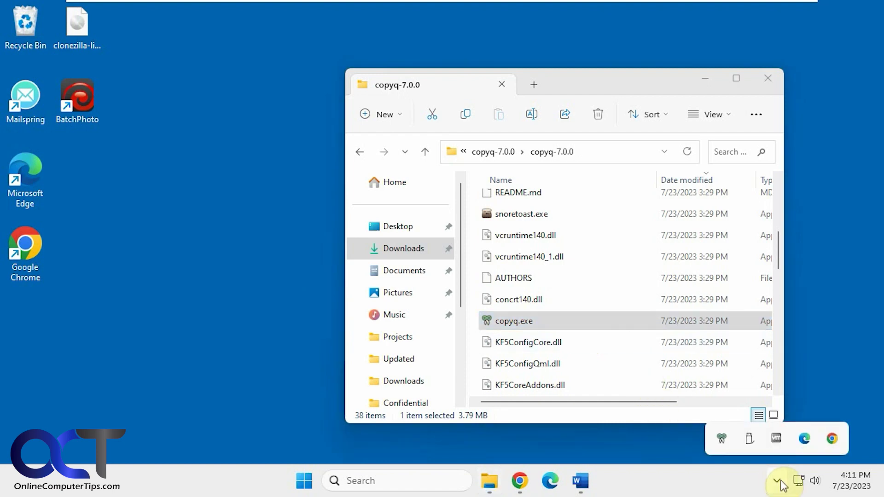
pyautogui.click(726, 441)
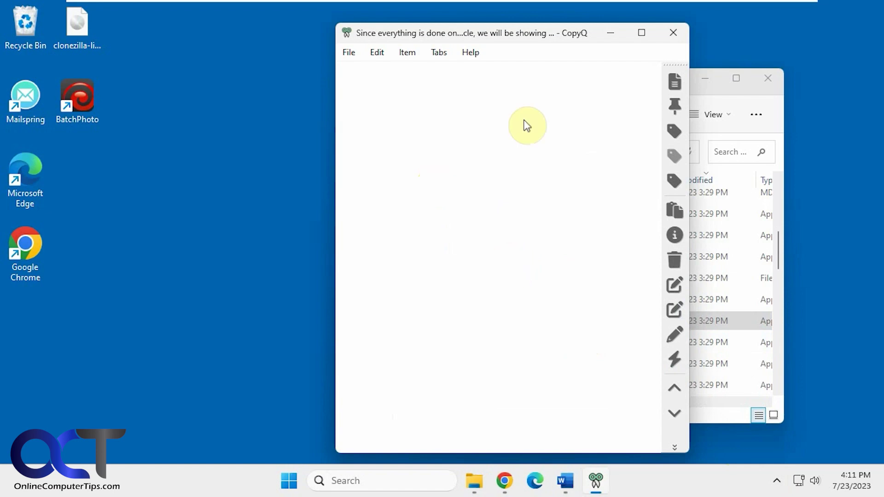
pyautogui.click(671, 39)
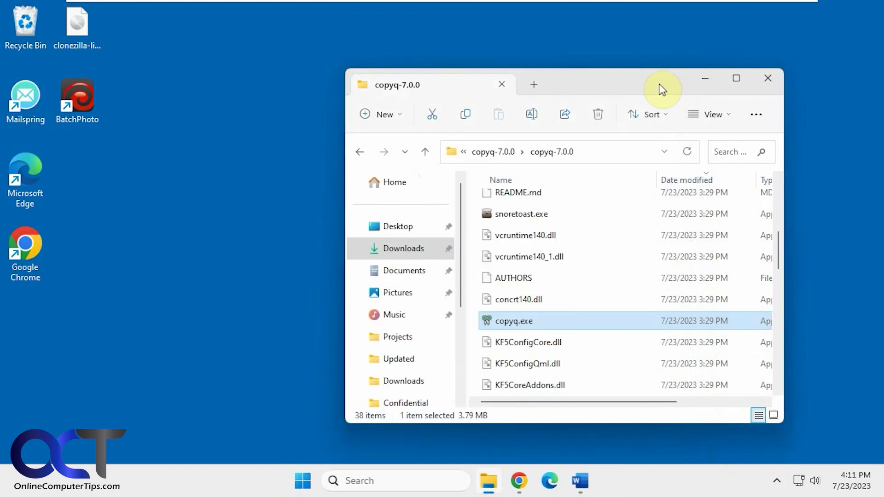
pyautogui.moveTo(582, 482)
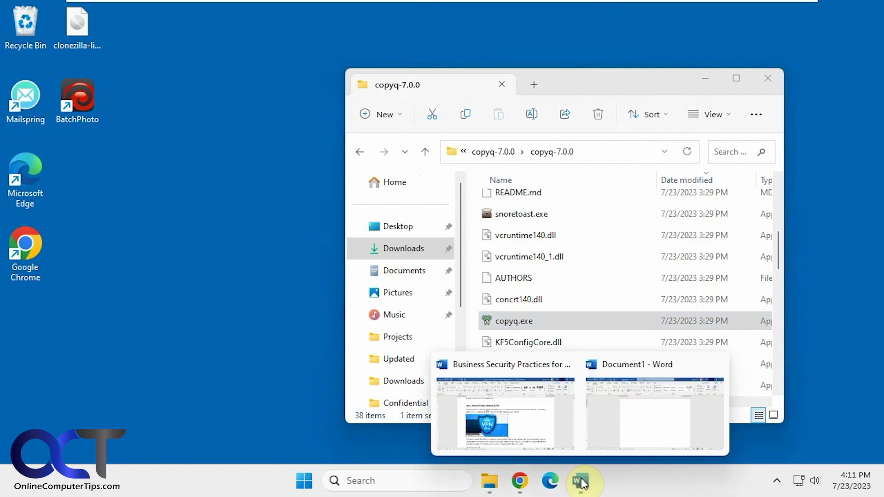
# Step: Copy the Top Security Tips heading and its two paragraphs, confirming them in CopyQ
pyautogui.click(541, 433)
pyautogui.scroll(3, 543, 341)
pyautogui.scroll(1, 559, 355)
pyautogui.moveTo(376, 317); pyautogui.dragTo(200, 217)
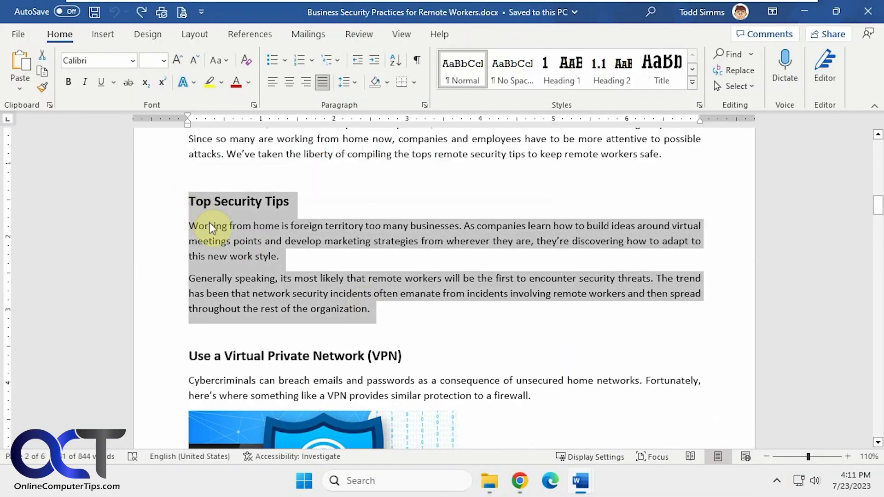
pyautogui.click(777, 482)
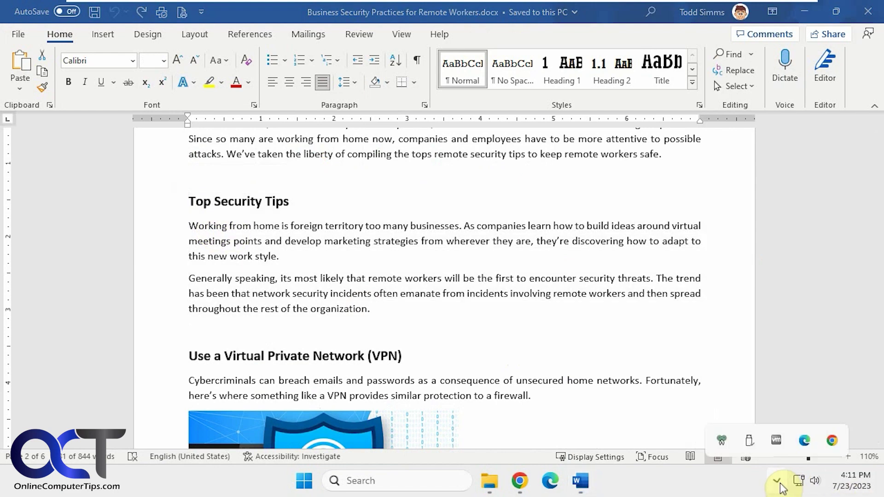
pyautogui.click(722, 439)
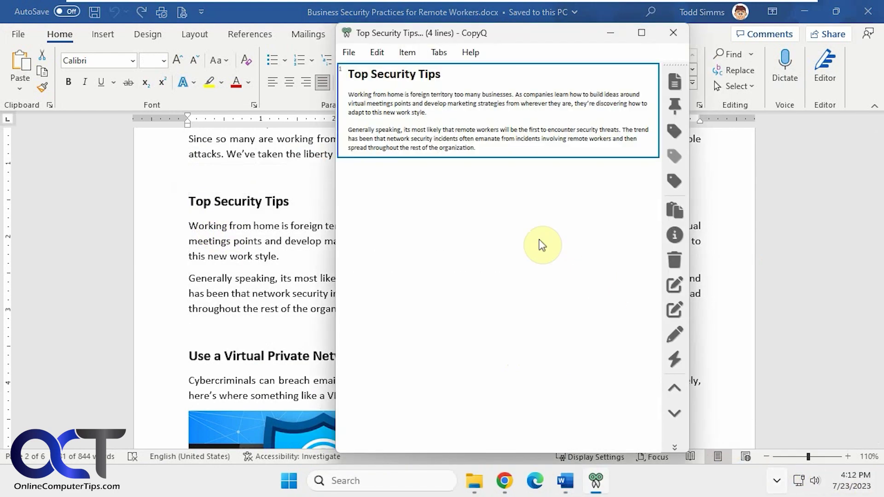
pyautogui.press('Escape')
# Step: Copy the VPN picture from the Business Security Practices document
pyautogui.scroll(-2, 304, 339)
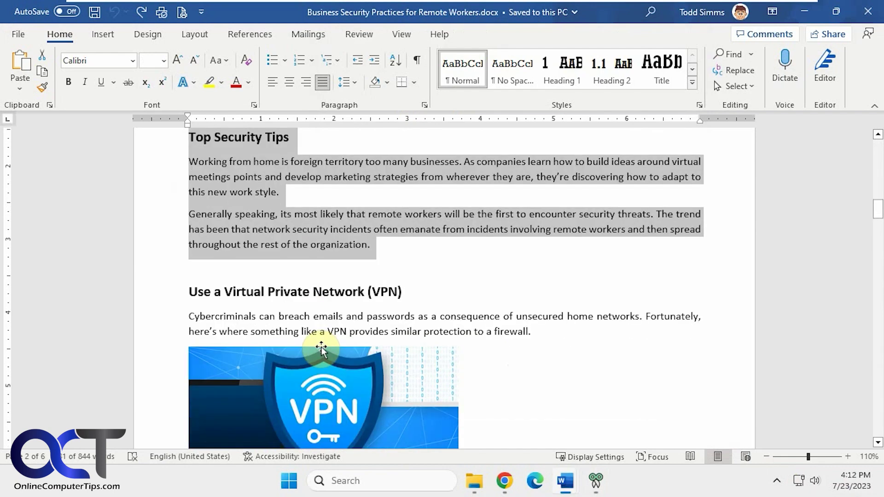
pyautogui.rightClick(345, 361)
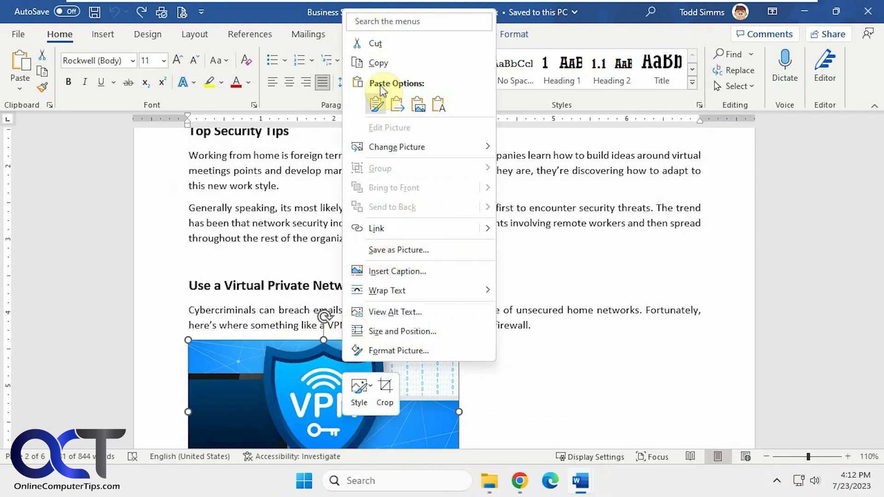
pyautogui.click(378, 62)
pyautogui.click(777, 481)
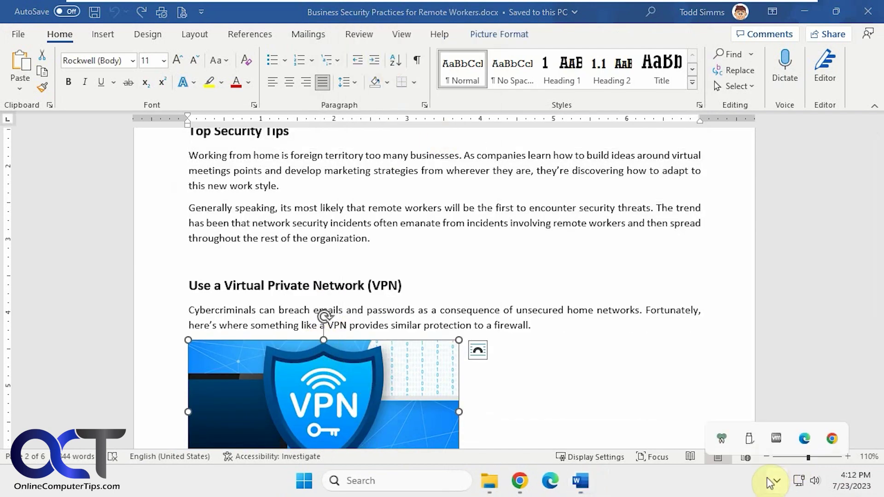
# Step: Move the Top Security Tips text item to the top of CopyQ's history
pyautogui.click(721, 439)
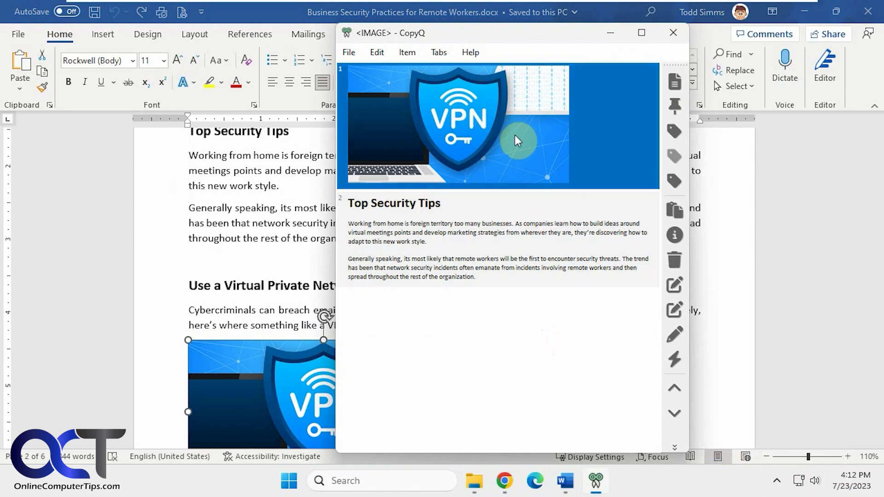
pyautogui.click(589, 275)
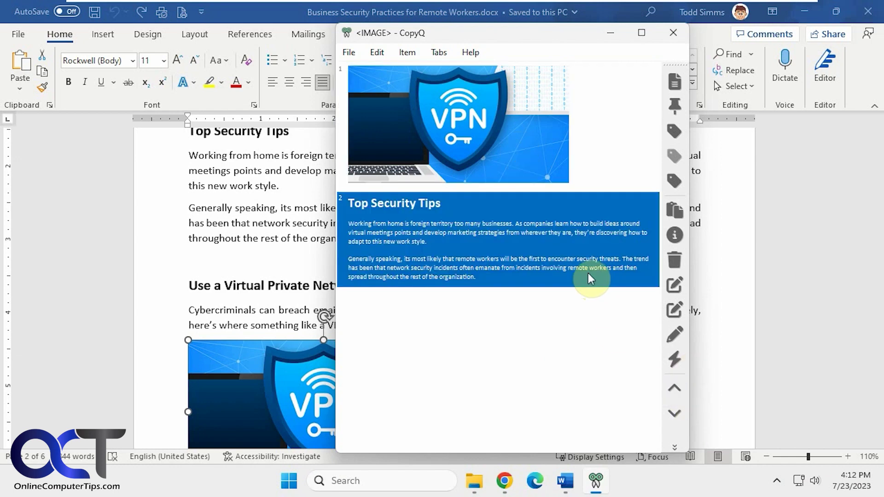
pyautogui.click(677, 212)
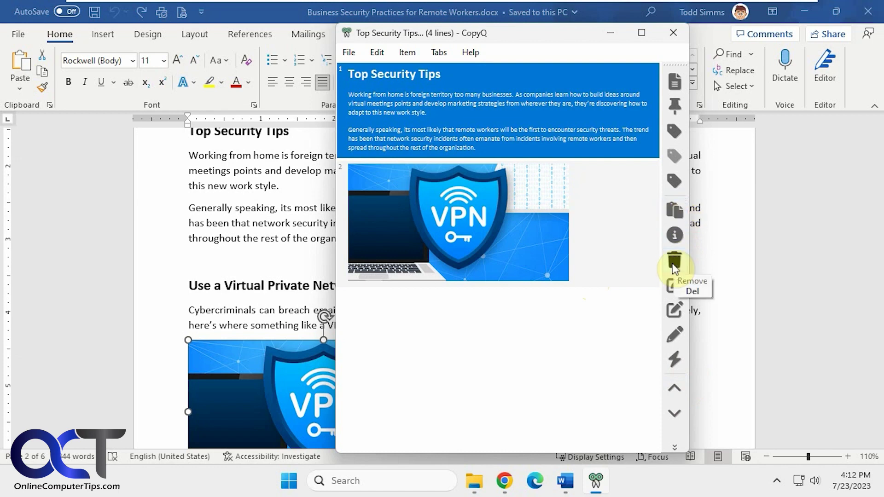
# Step: Open the text item in CopyQ's editor, then in Notepad, closing both unchanged
pyautogui.click(675, 286)
pyautogui.hotkey('ctrl', 'c')
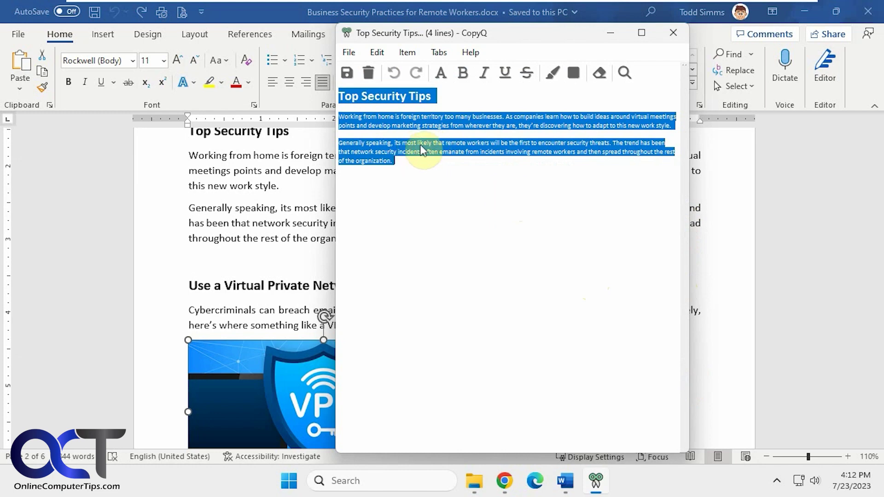
pyautogui.click(373, 77)
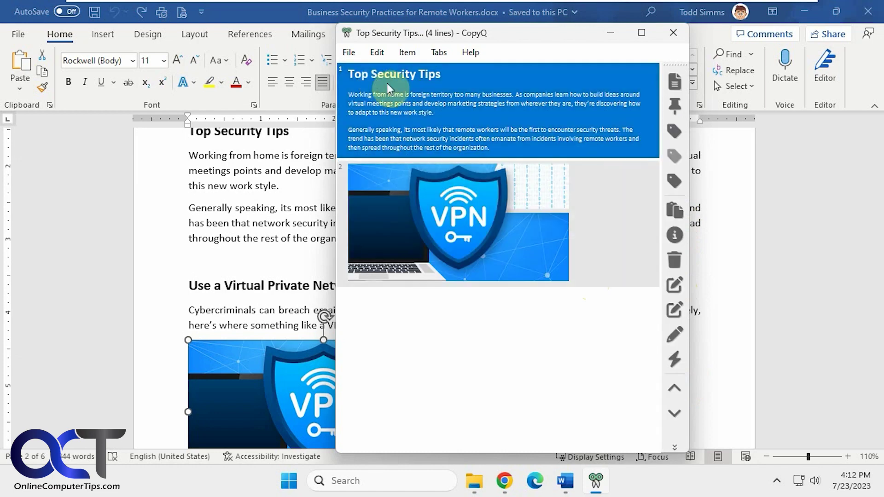
pyautogui.click(675, 336)
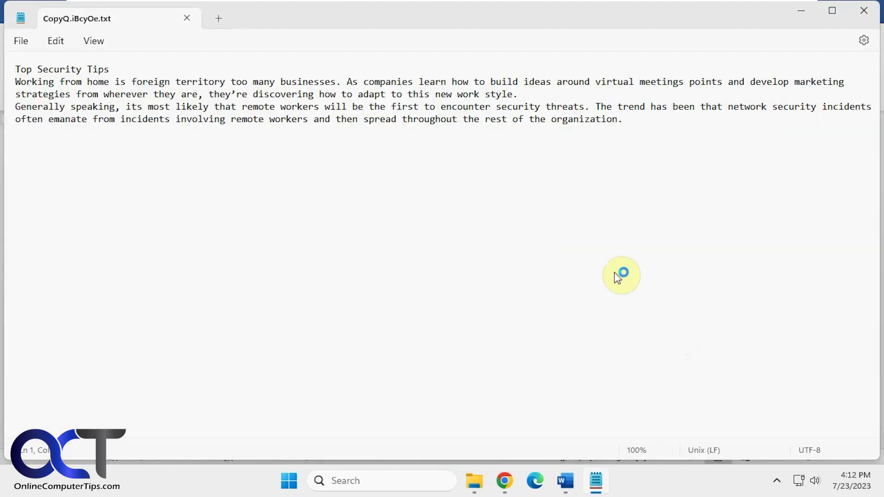
pyautogui.click(864, 11)
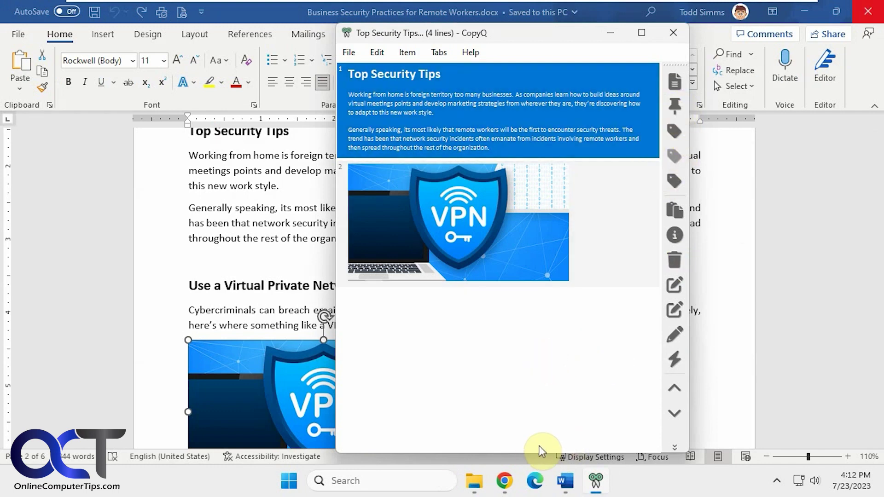
# Step: Copy the Chrome remote-control article's opening paragraph and its page address
pyautogui.click(505, 481)
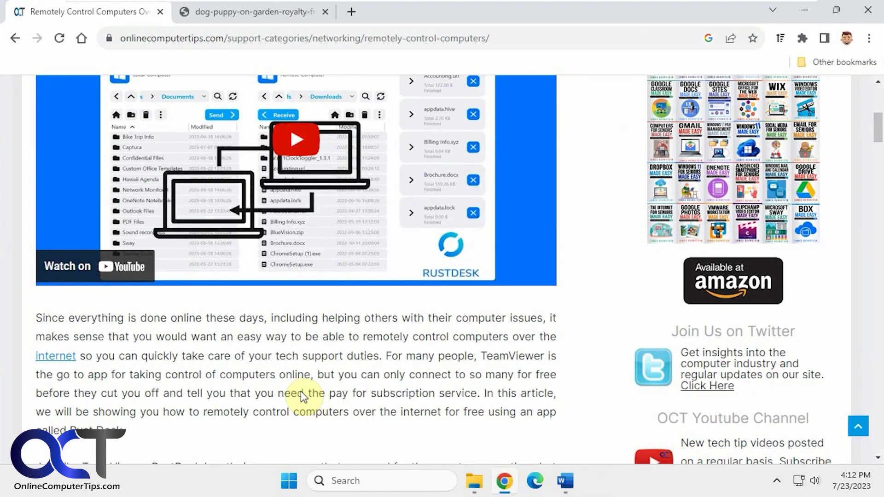
pyautogui.moveTo(151, 429); pyautogui.dragTo(56, 310)
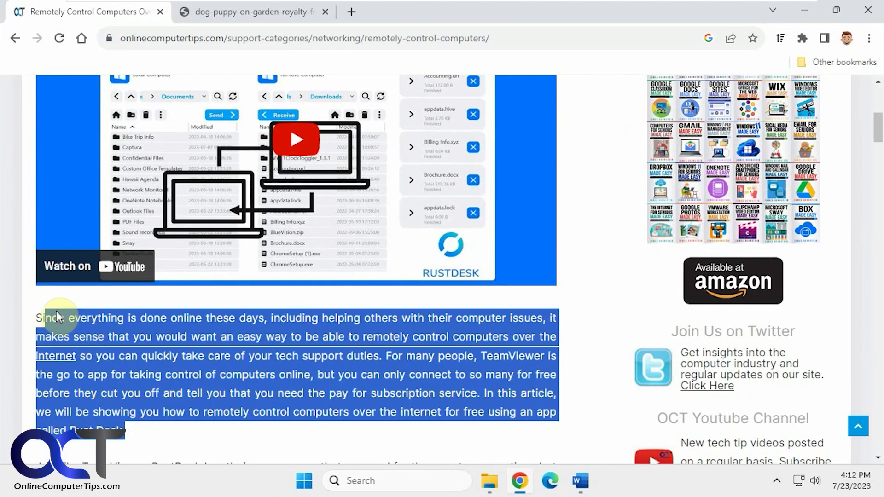
pyautogui.scroll(5, 442, 323)
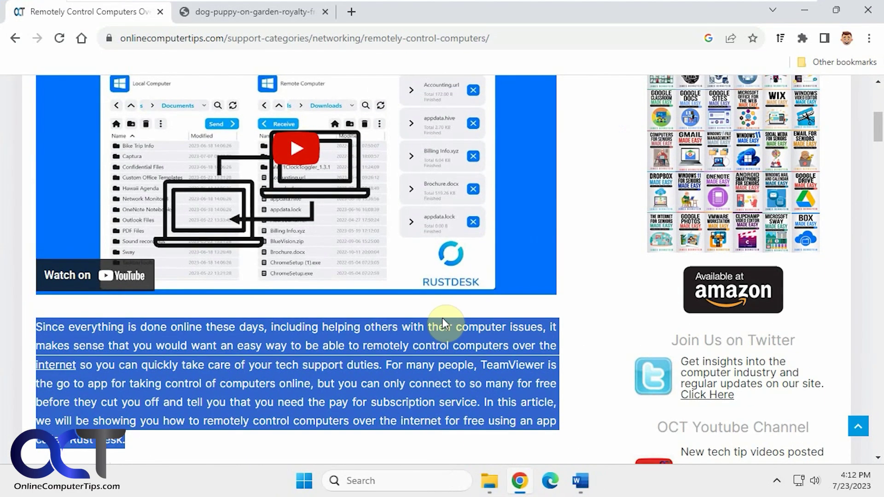
pyautogui.click(492, 37)
pyautogui.moveTo(492, 37); pyautogui.dragTo(75, 37)
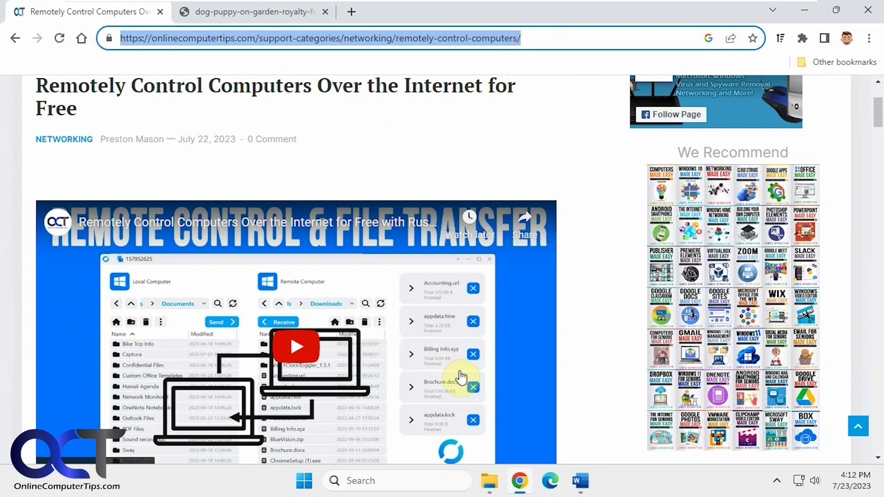
# Step: Put the Top Security Tips clip from CopyQ's history back on the clipboard
pyautogui.click(779, 481)
pyautogui.click(722, 439)
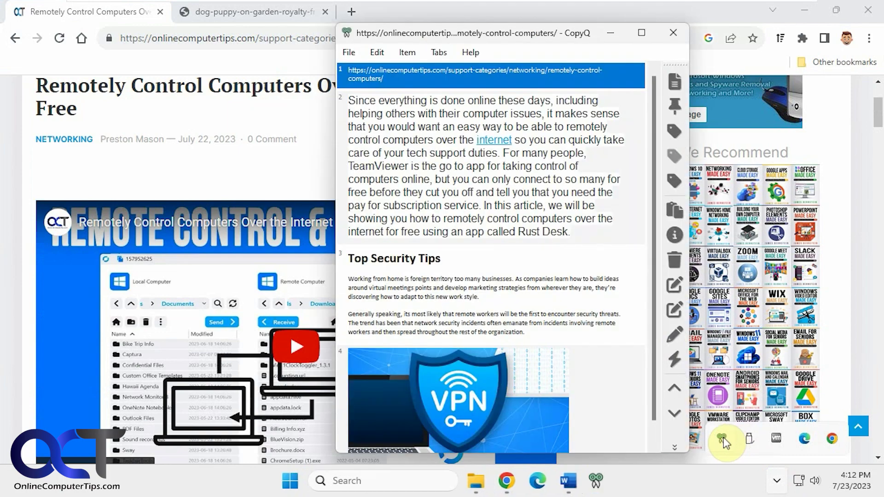
pyautogui.scroll(-1, 539, 185)
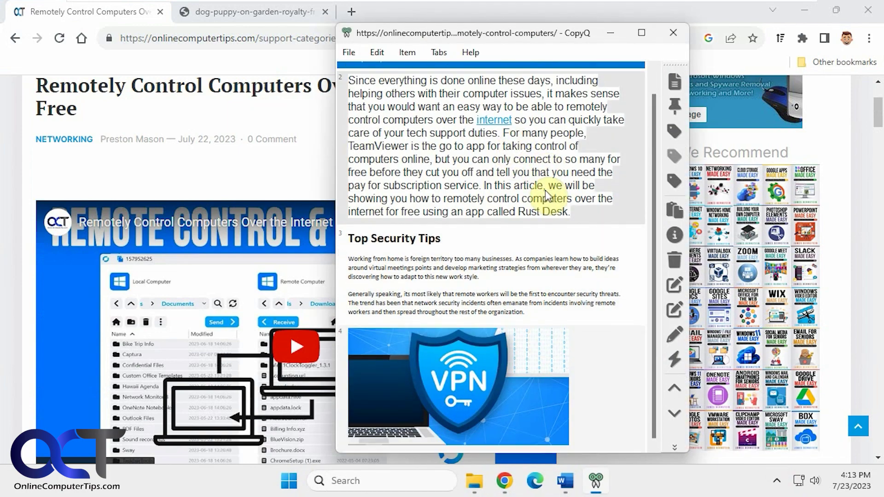
pyautogui.click(532, 287)
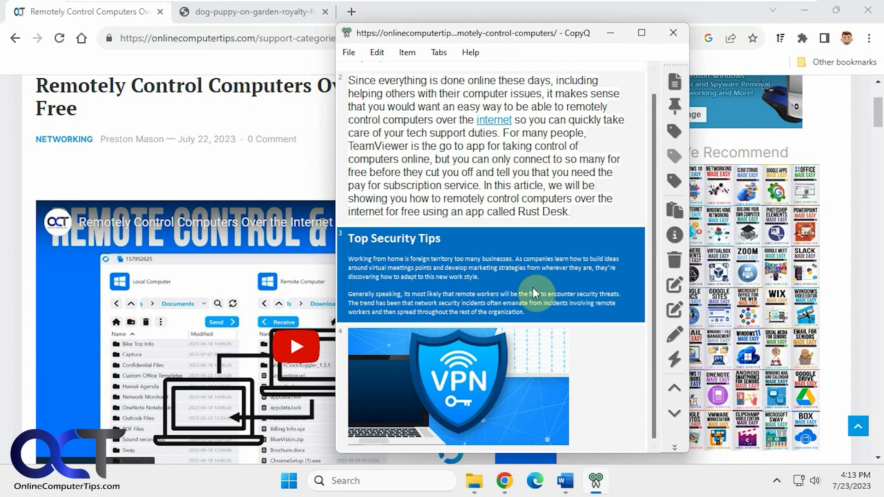
pyautogui.doubleClick(501, 277)
pyautogui.moveTo(566, 481)
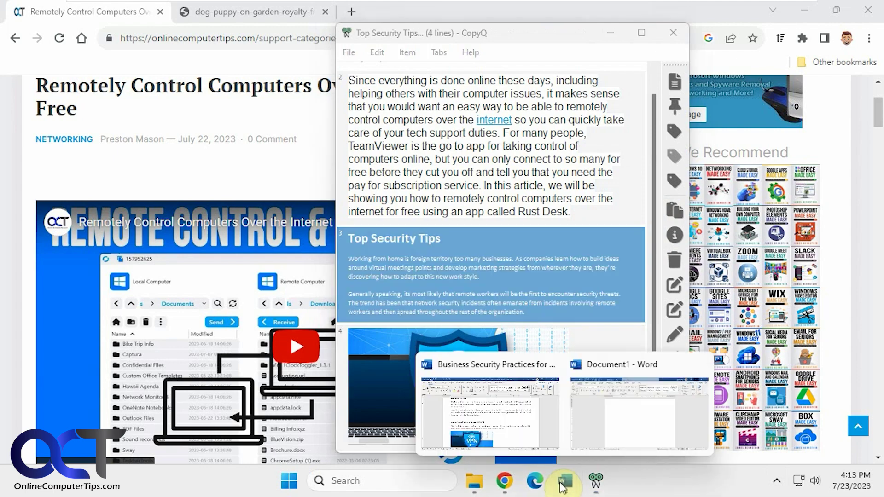
pyautogui.click(627, 388)
# Step: Paste the Top Security Tips text and, via CopyQ, the VPN image into Document1
pyautogui.hotkey('ctrl', 'v')
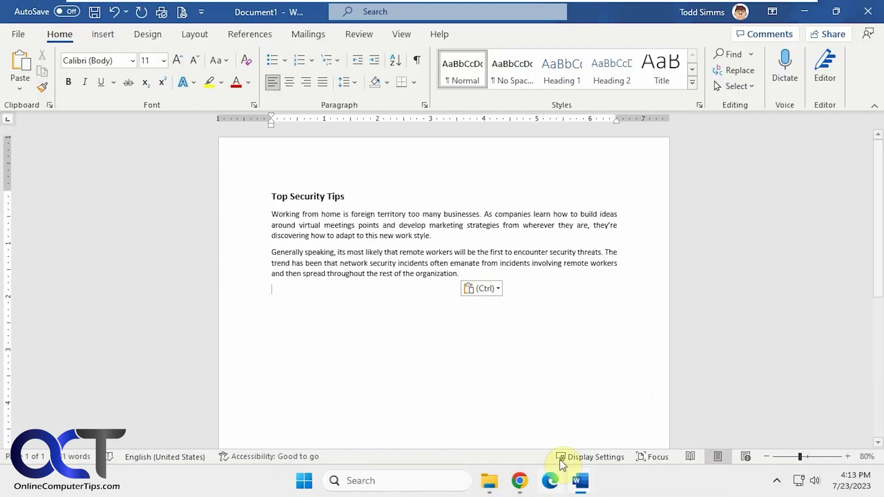
pyautogui.click(777, 480)
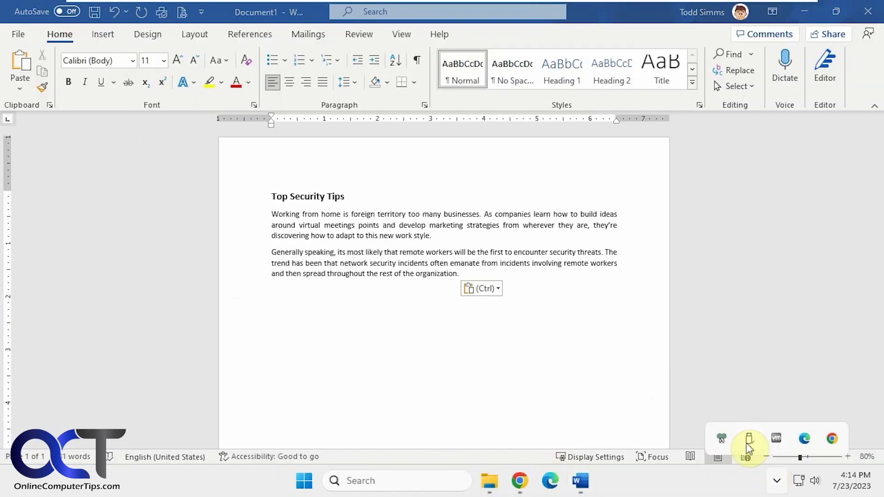
pyautogui.click(721, 439)
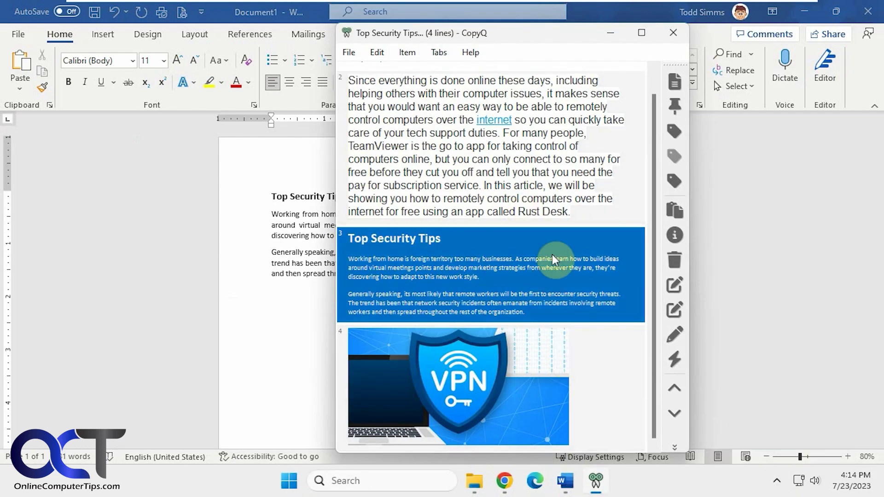
pyautogui.click(565, 362)
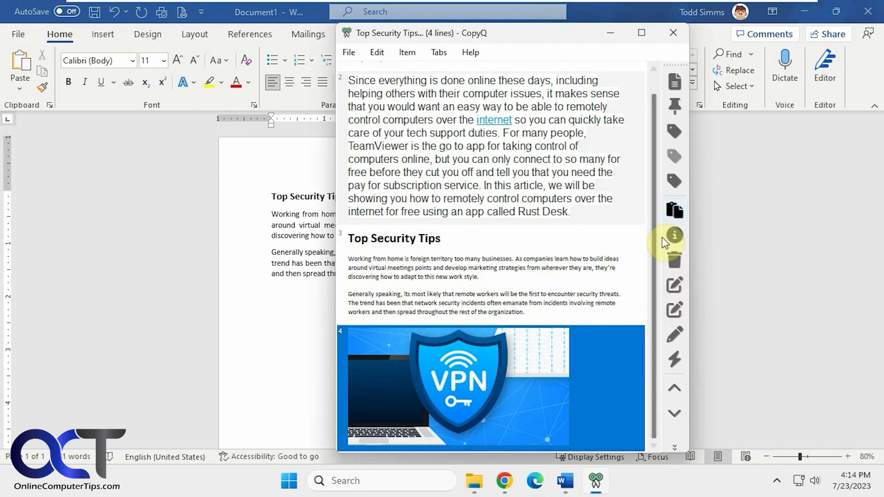
pyautogui.click(675, 210)
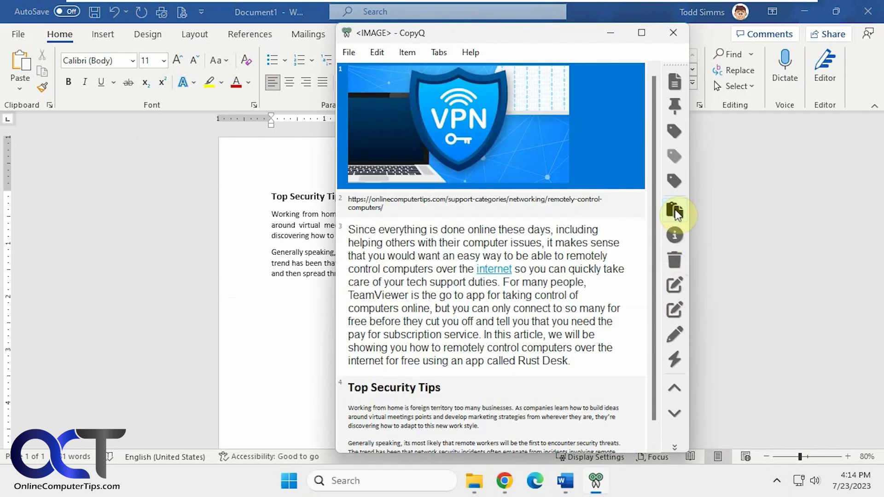
pyautogui.click(279, 336)
pyautogui.hotkey('ctrl', 'v')
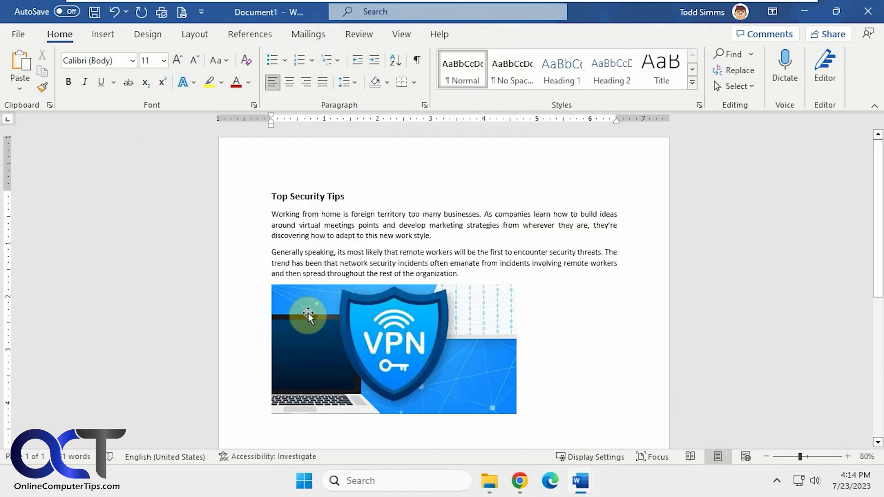
# Step: Set the Business Security Practices document's Top Security Tips section in Algerian font
pyautogui.click(777, 482)
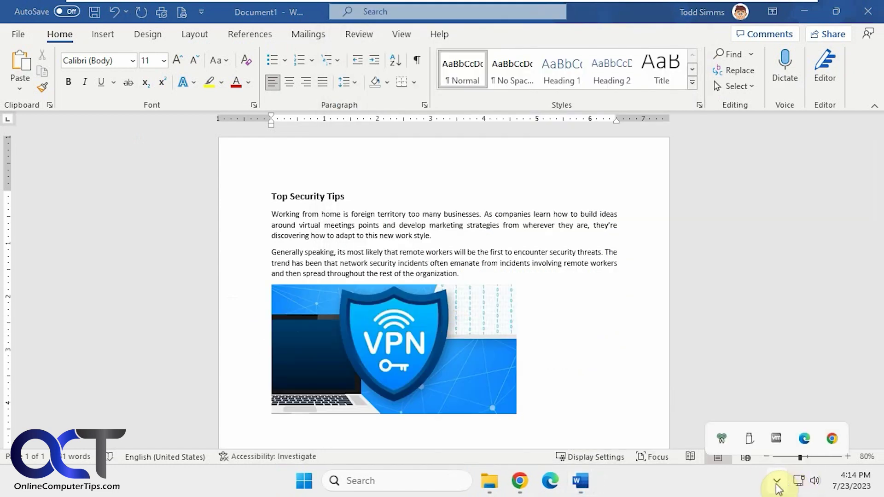
pyautogui.click(520, 287)
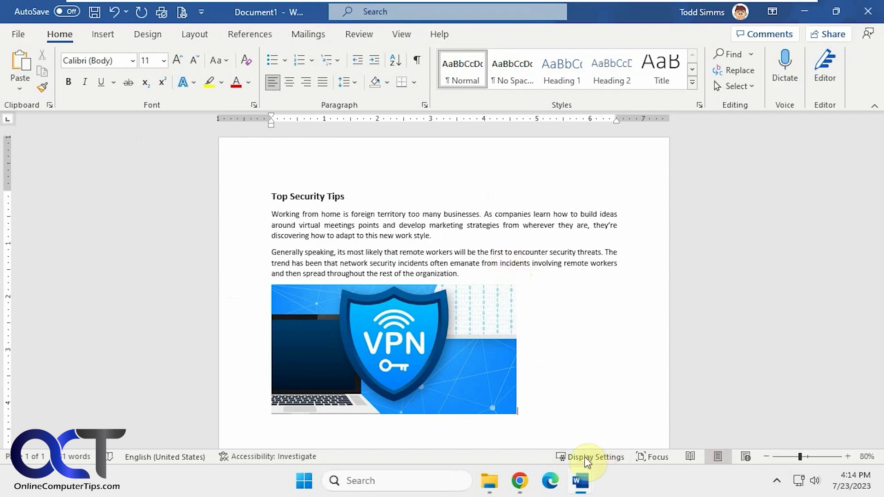
pyautogui.moveTo(581, 481)
pyautogui.click(530, 435)
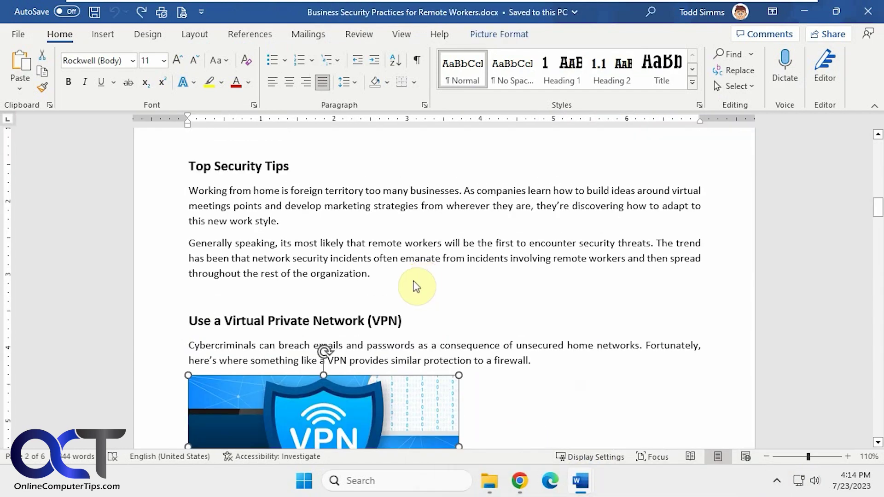
pyautogui.moveTo(375, 277); pyautogui.dragTo(178, 167)
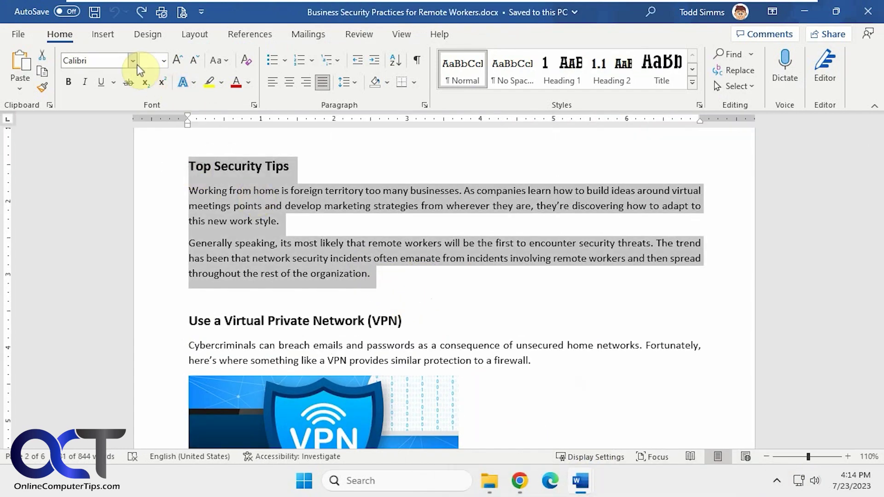
pyautogui.click(133, 61)
pyautogui.click(129, 141)
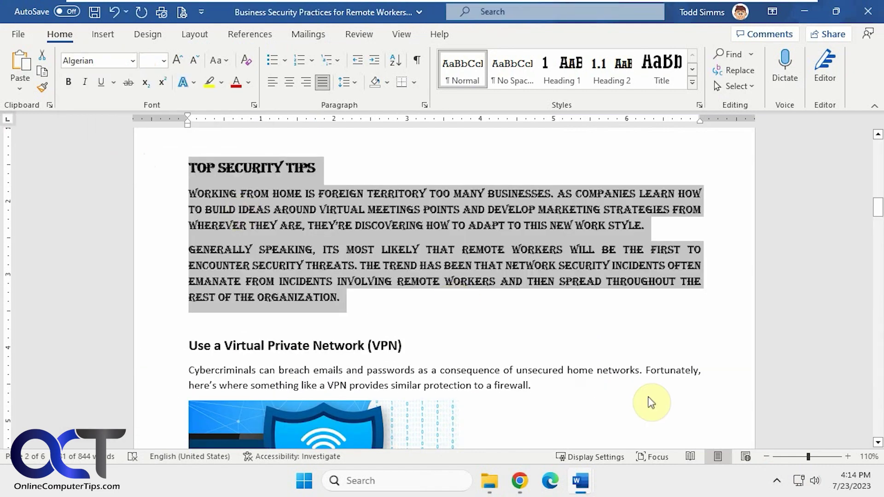
pyautogui.click(775, 481)
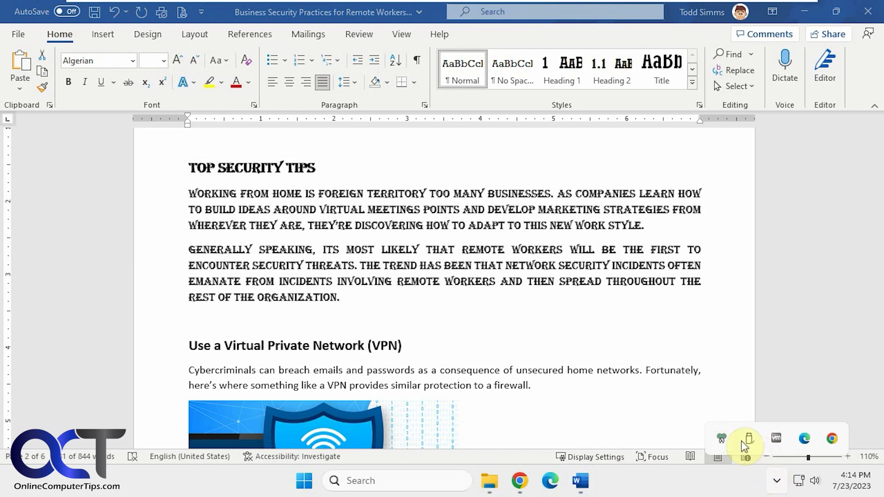
# Step: Open CopyQ's history and scroll through it, finding the Algerian-styled text above the VPN image
pyautogui.click(720, 439)
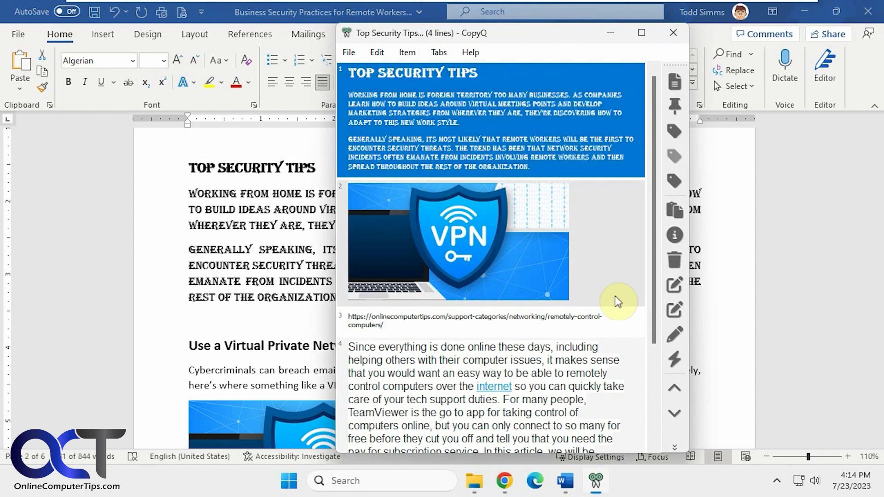
pyautogui.scroll(-3, 606, 293)
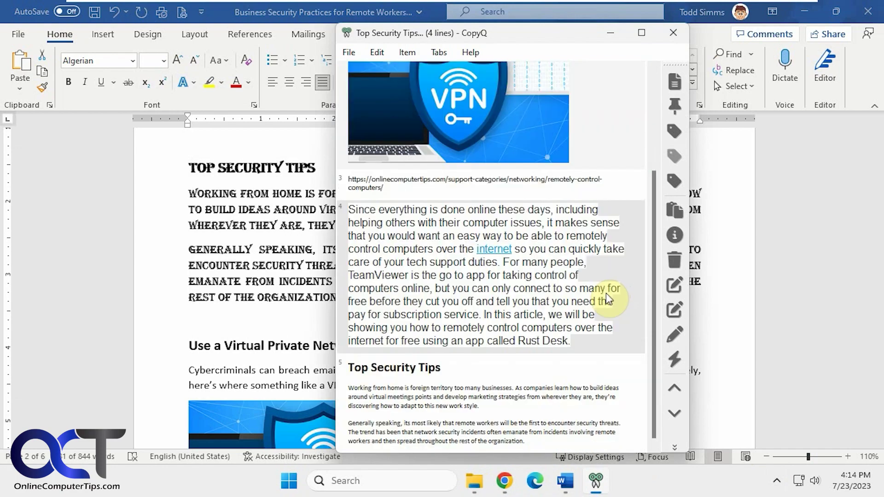
pyautogui.scroll(3, 605, 295)
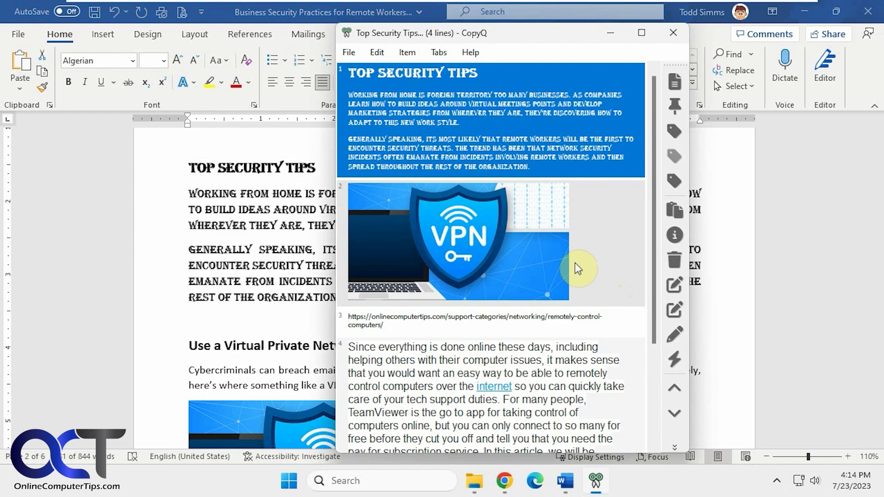
pyautogui.scroll(-3, 578, 271)
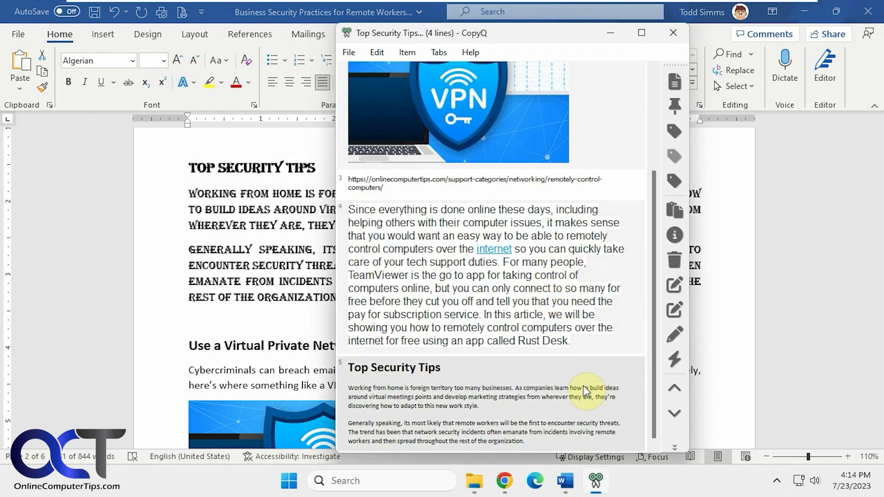
pyautogui.scroll(3, 568, 343)
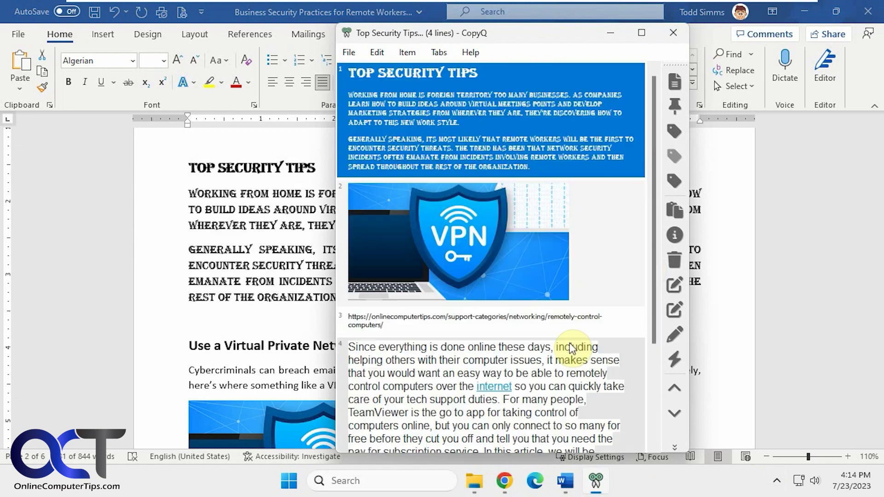
# Step: Open CopyQ Preferences and browse the Layout, History, Tray, Notifications and Tabs pages
pyautogui.click(353, 52)
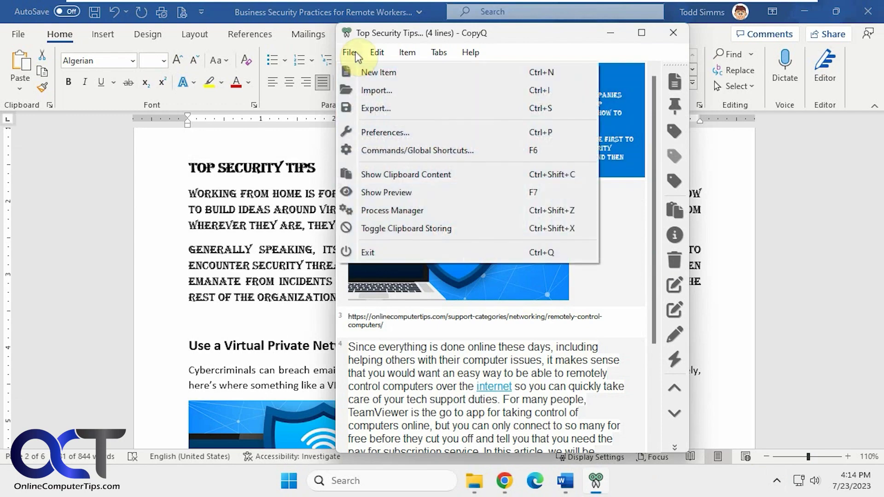
pyautogui.click(384, 133)
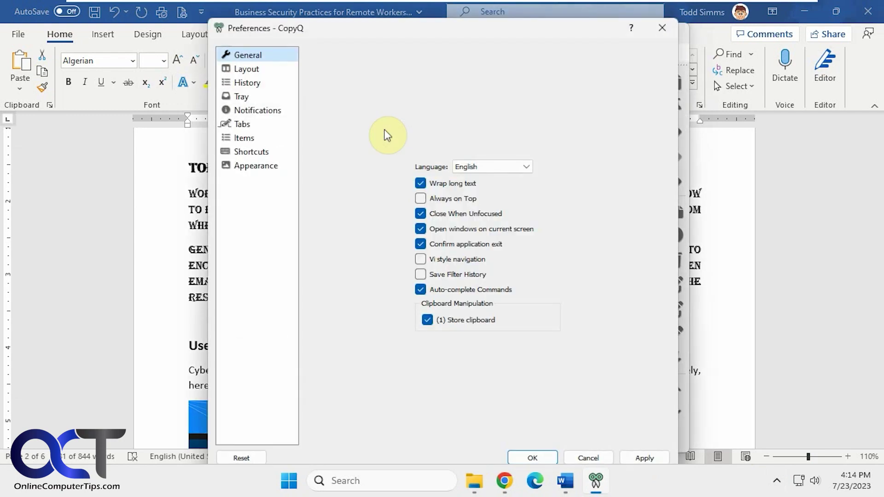
pyautogui.click(240, 69)
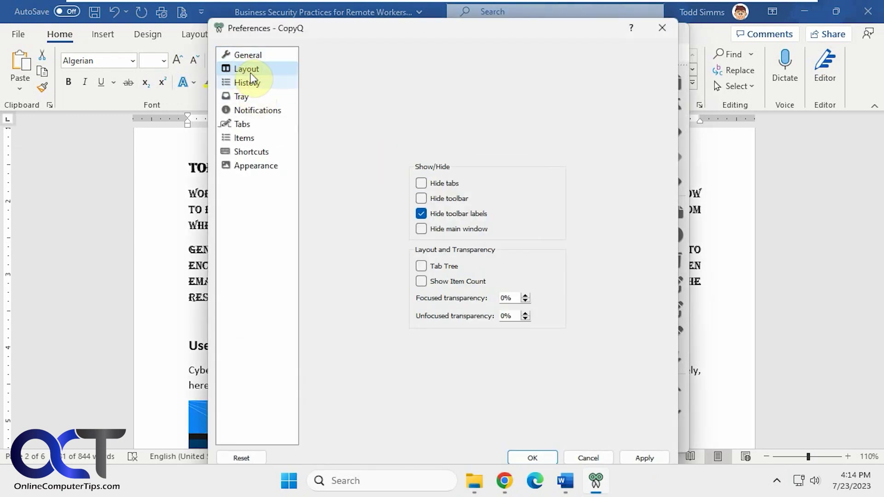
pyautogui.click(255, 84)
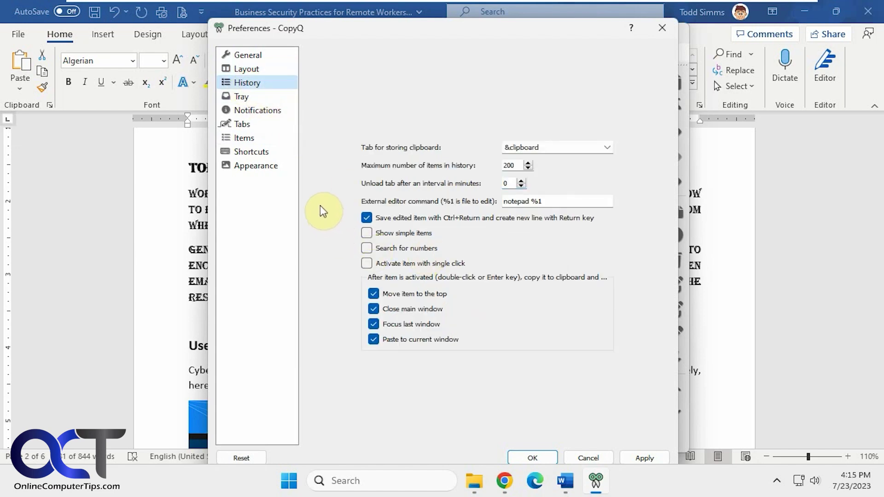
pyautogui.click(261, 96)
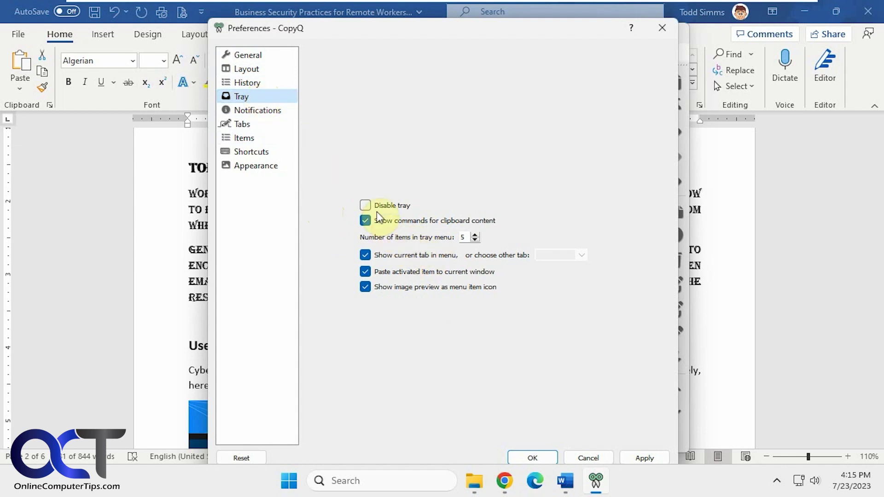
pyautogui.click(256, 111)
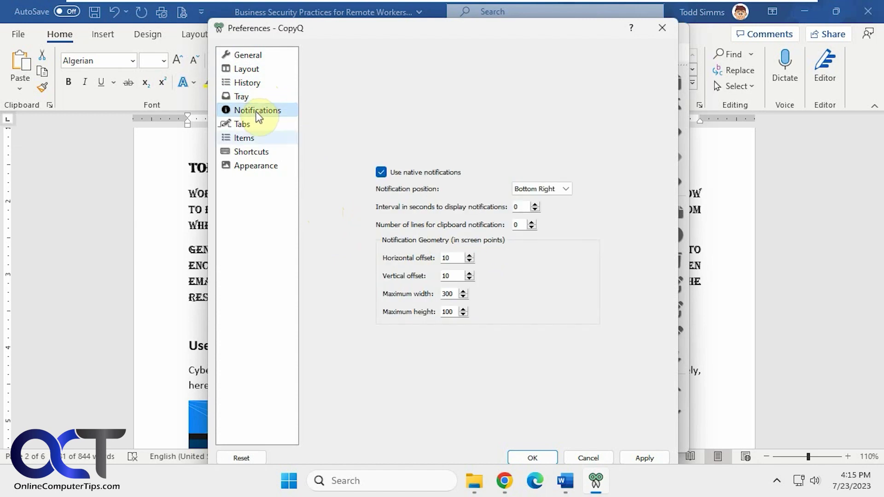
pyautogui.click(258, 128)
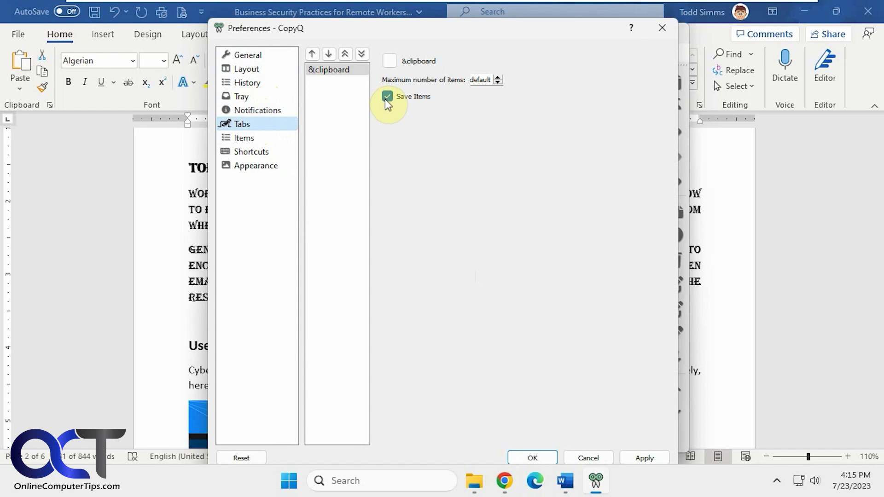
# Step: Close Preferences and quit CopyQ from its tray menu, confirming with Yes
pyautogui.click(603, 458)
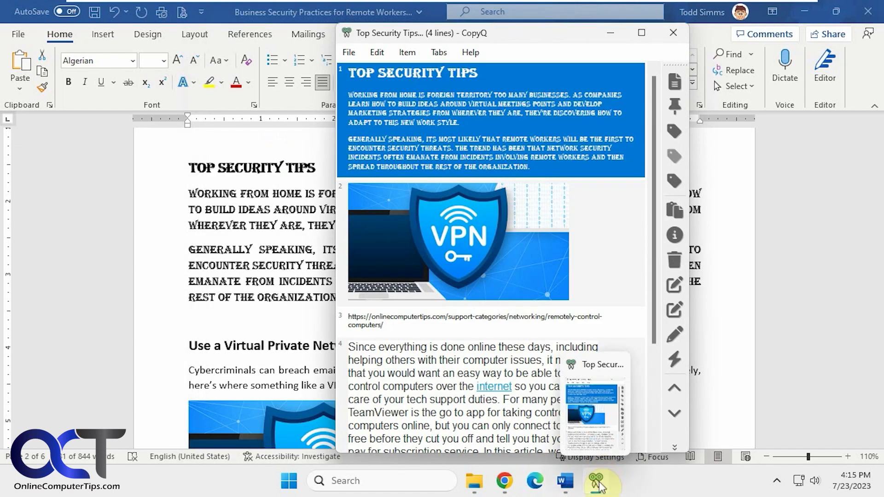
pyautogui.click(598, 485)
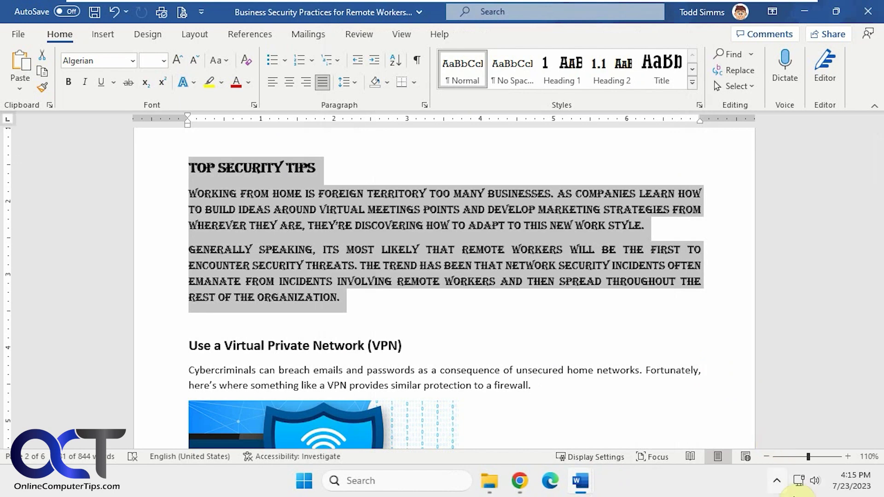
pyautogui.click(779, 483)
pyautogui.rightClick(722, 458)
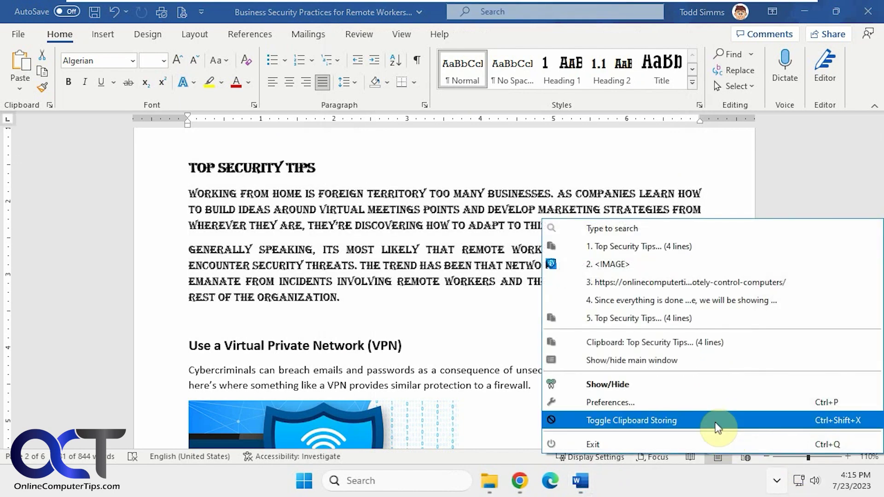
pyautogui.click(693, 445)
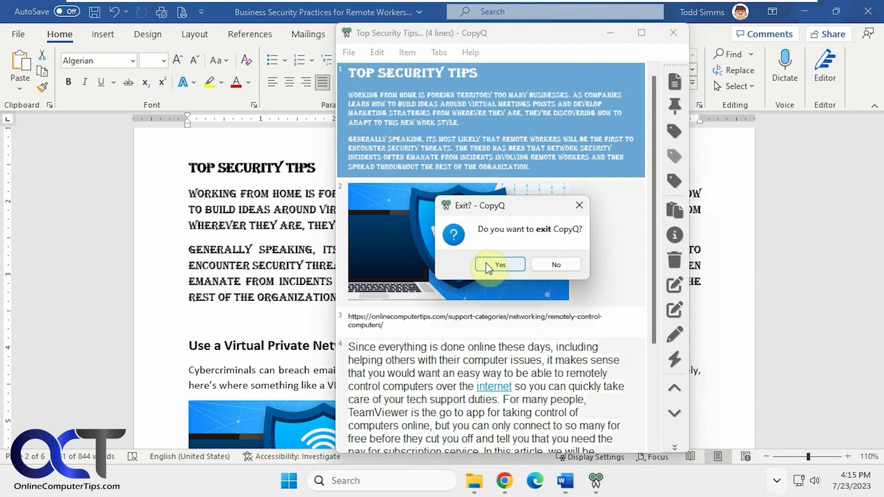
pyautogui.click(495, 265)
pyautogui.click(489, 480)
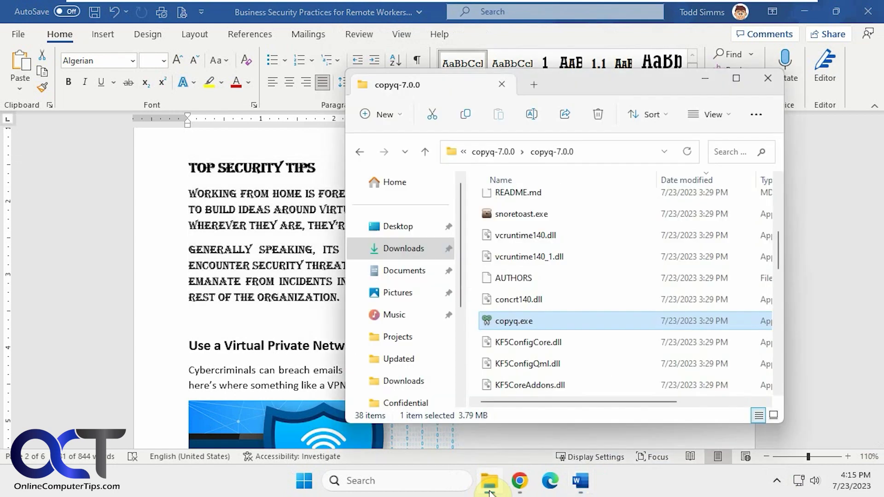
# Step: Relaunch copyq.exe and reopen CopyQ's clipboard history from the tray
pyautogui.doubleClick(521, 322)
pyautogui.click(777, 481)
pyautogui.click(729, 441)
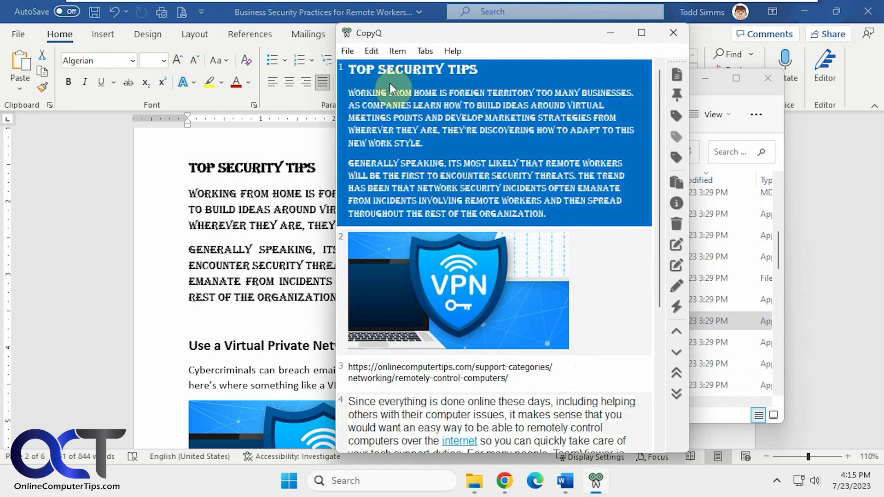
pyautogui.click(347, 51)
pyautogui.click(368, 119)
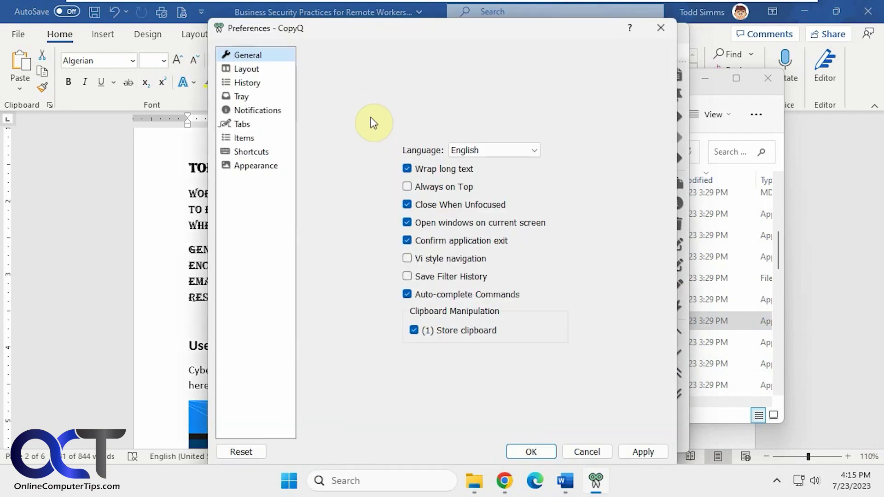
pyautogui.click(248, 139)
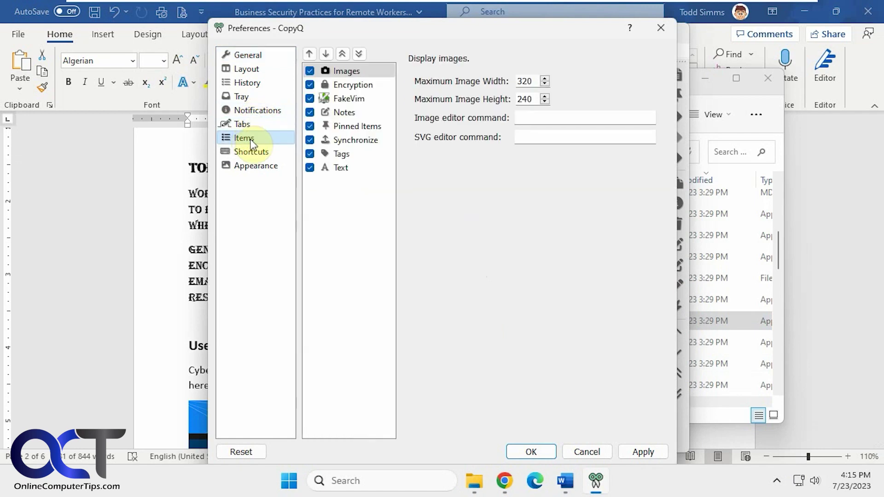
pyautogui.click(250, 155)
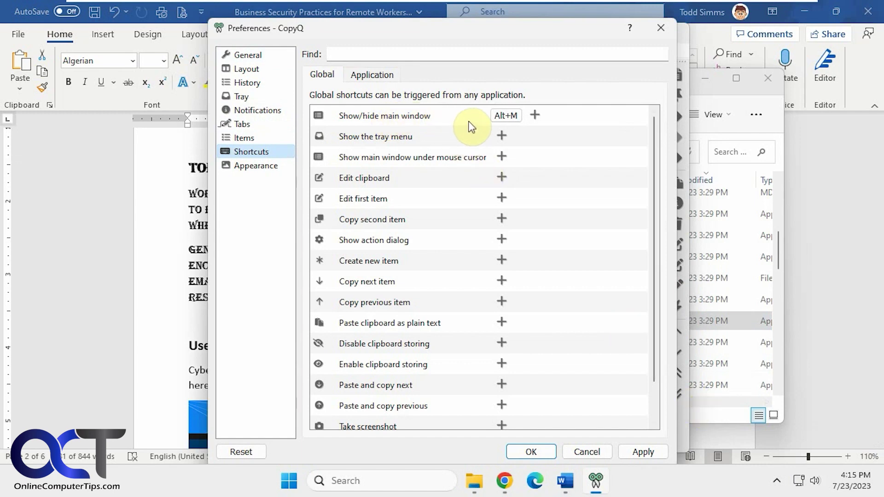
pyautogui.click(599, 449)
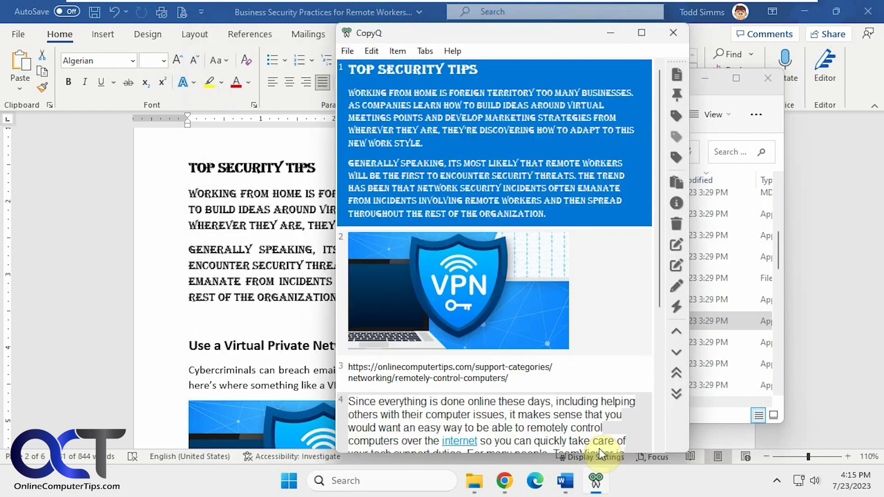
# Step: Reopen the history window with Ctrl+Shift+V and browse the Edit, Item and Tabs menus
pyautogui.click(662, 46)
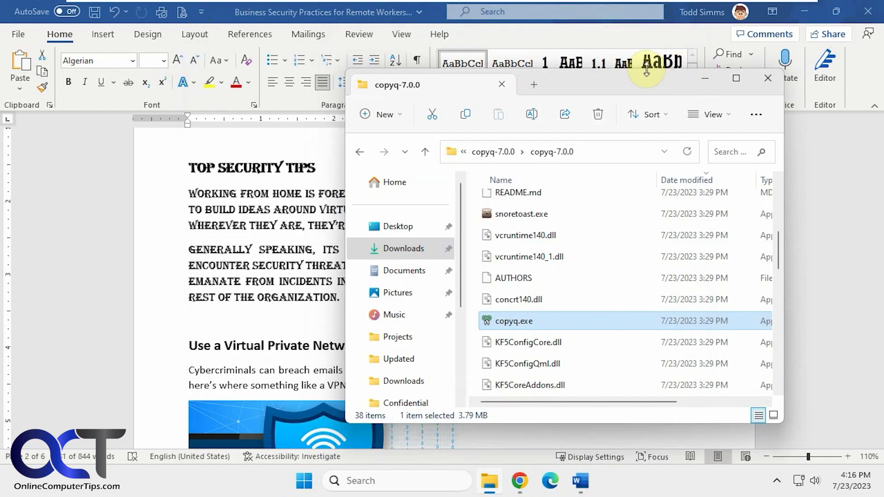
pyautogui.hotkey('ctrl', 'shift', 'v')
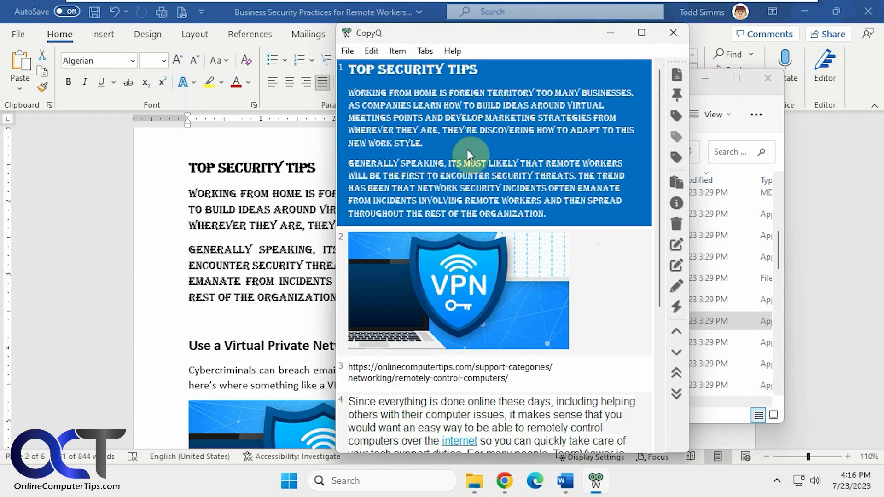
pyautogui.click(372, 52)
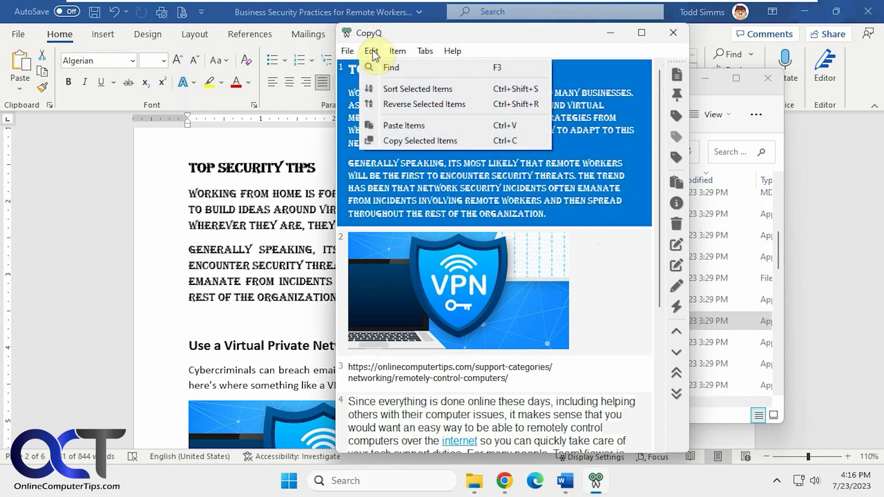
pyautogui.press('Right')
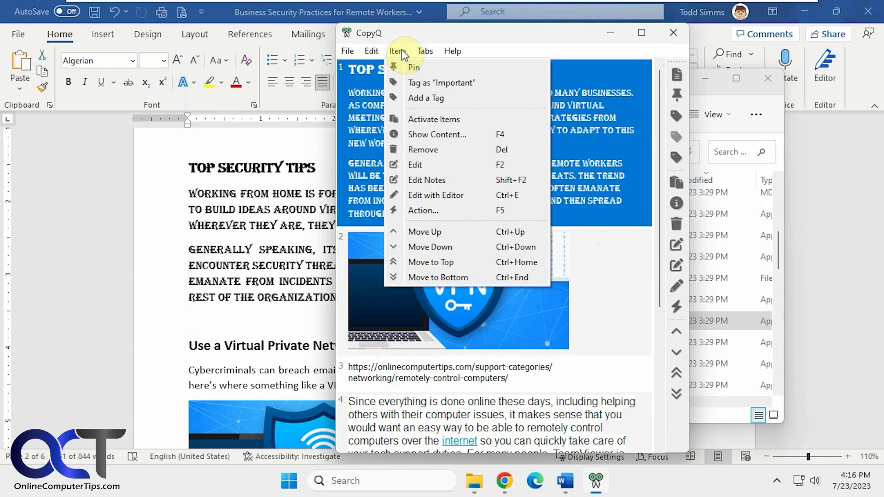
pyautogui.moveTo(430, 43)
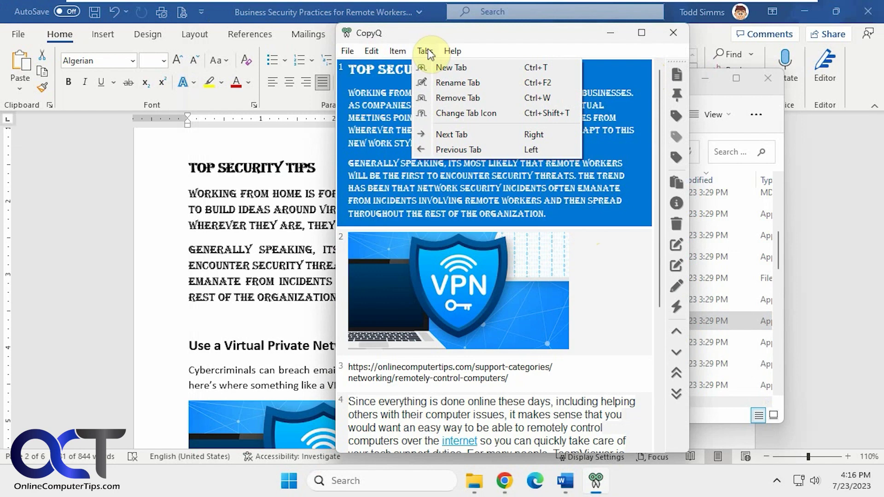
pyautogui.click(443, 67)
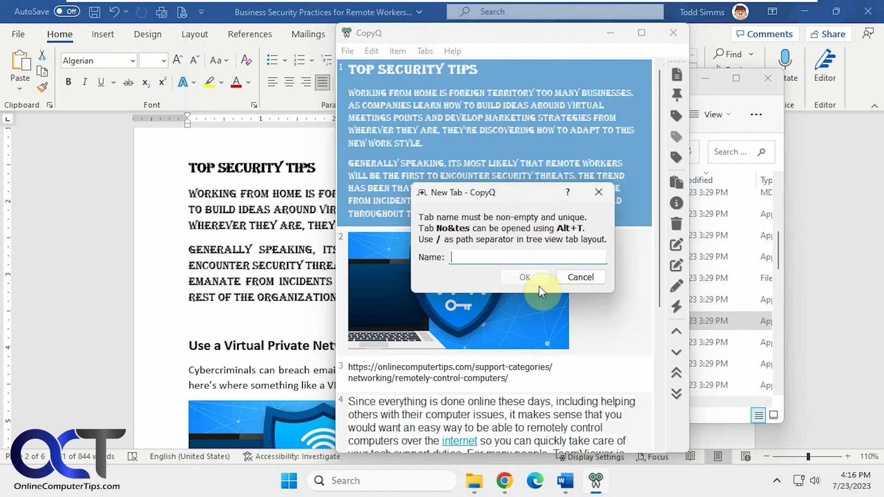
pyautogui.write('my tab')
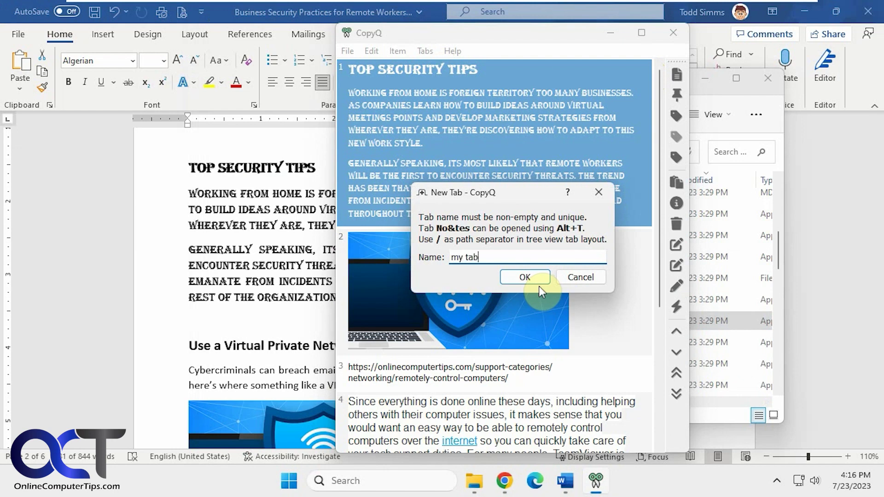
pyautogui.press('Return')
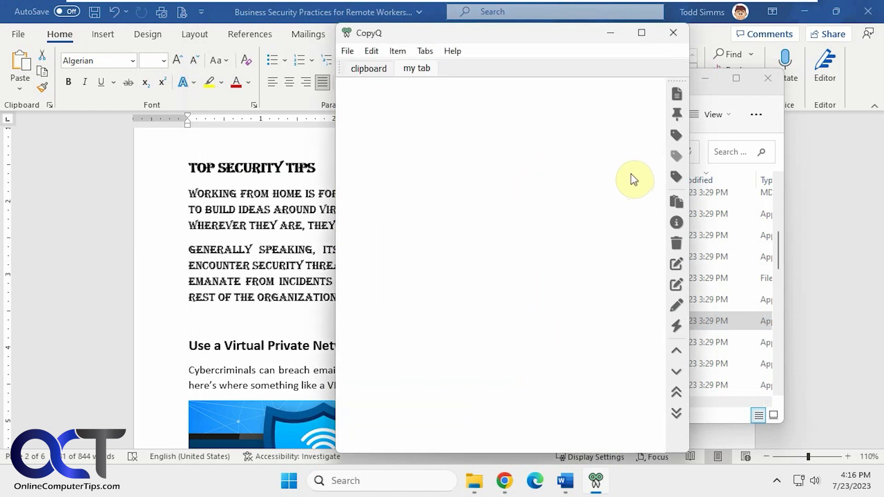
pyautogui.click(374, 70)
pyautogui.click(417, 69)
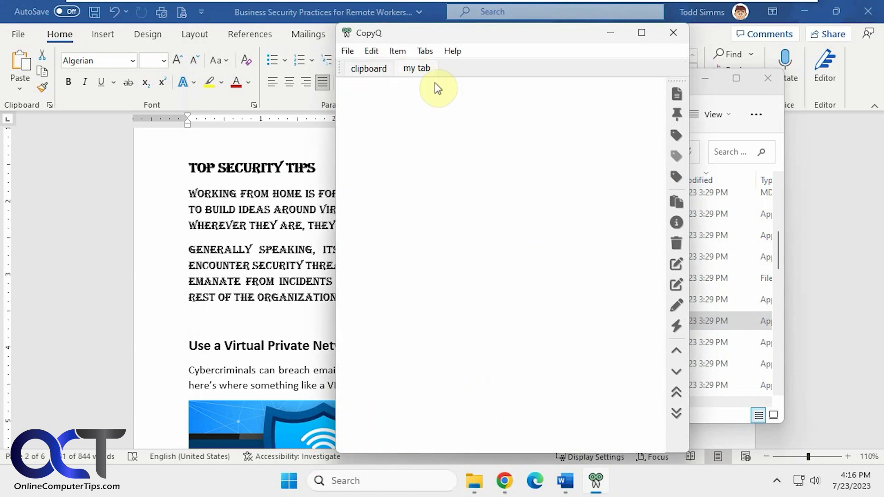
pyautogui.rightClick(421, 74)
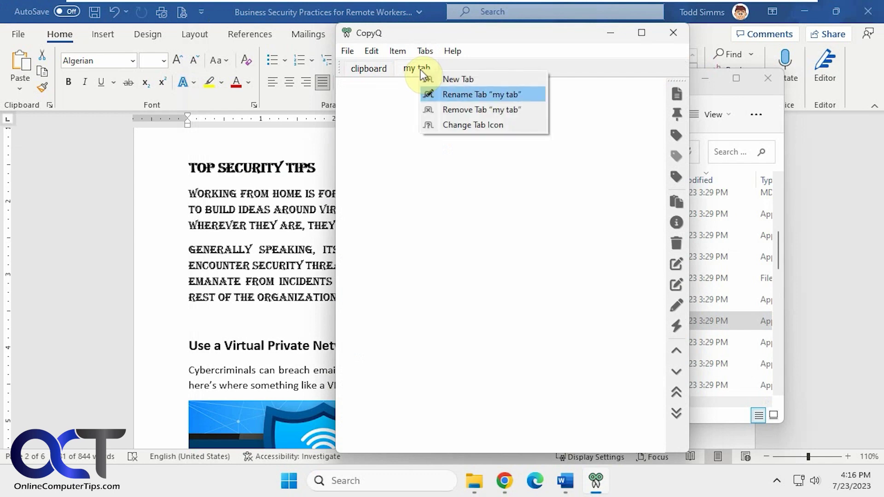
pyautogui.click(463, 109)
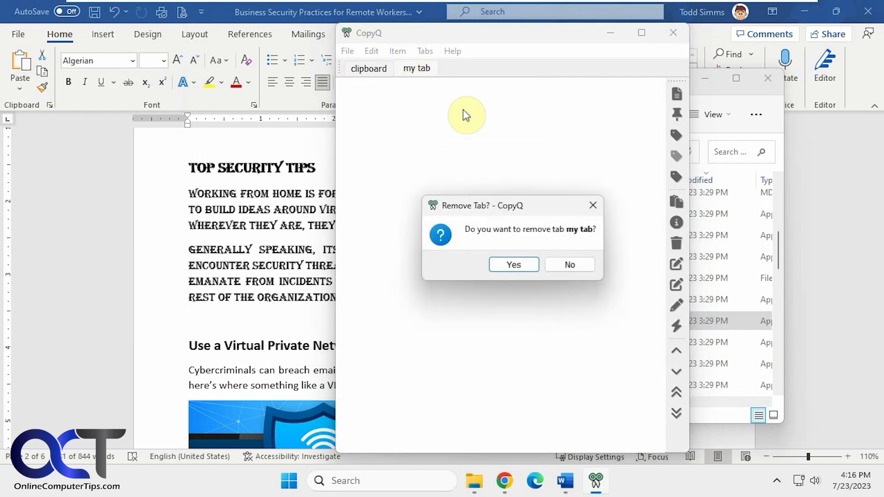
pyautogui.click(512, 266)
pyautogui.click(407, 51)
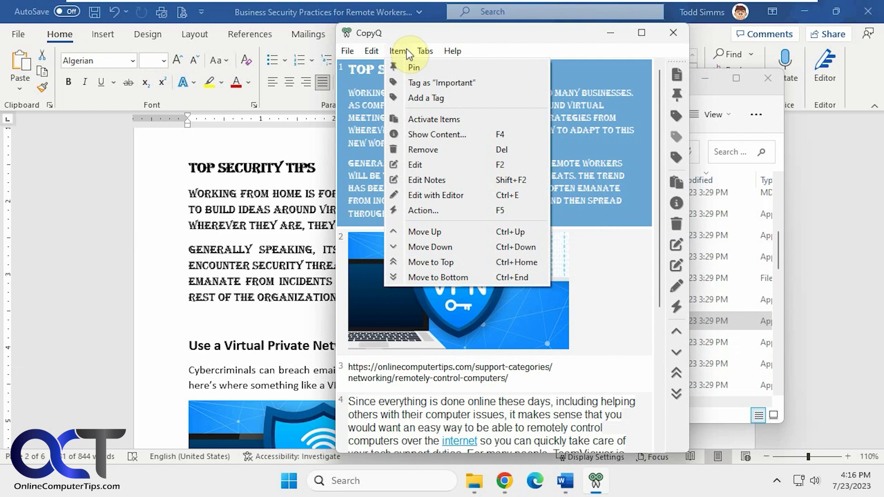